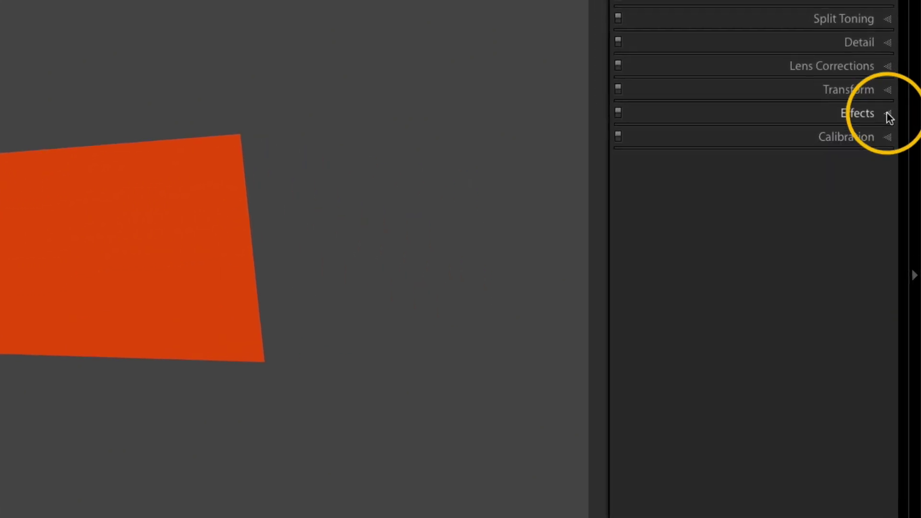
Step: Expand the Transform panel and activate the Guided Upright tool
left_click(887, 89)
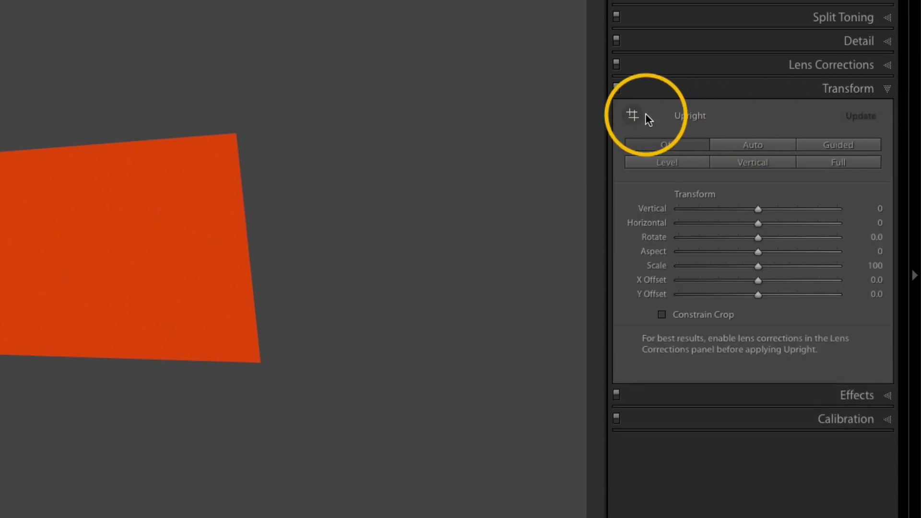
left_click(634, 114)
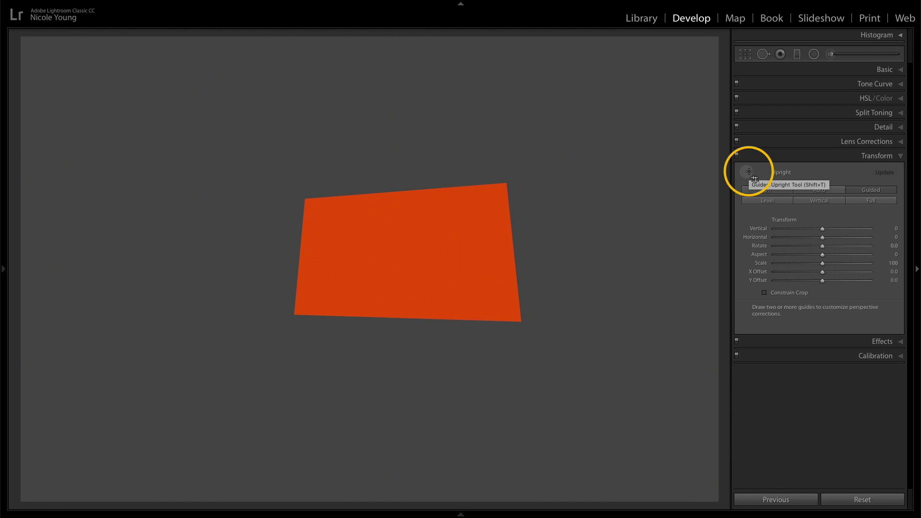
Step: Place a guide along the red shape's top edge and start a second one at its bottom-left corner
left_click(749, 172)
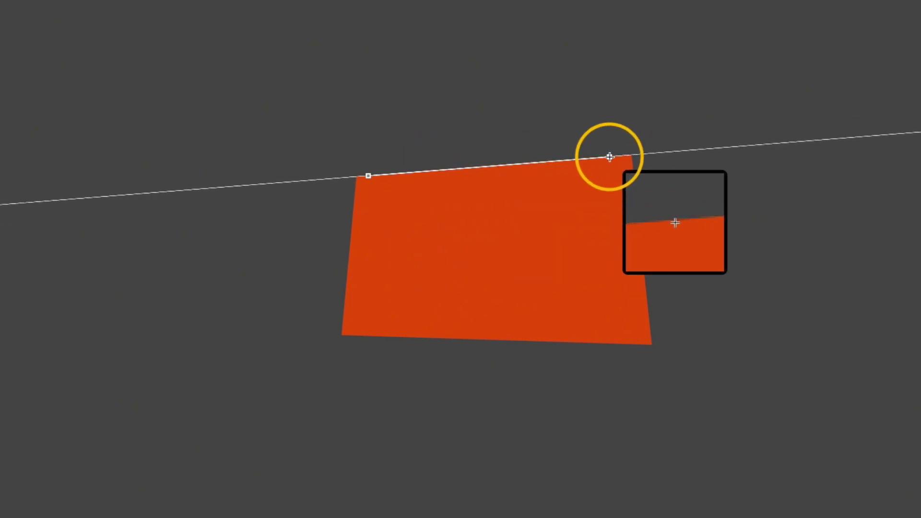
left_click(610, 157)
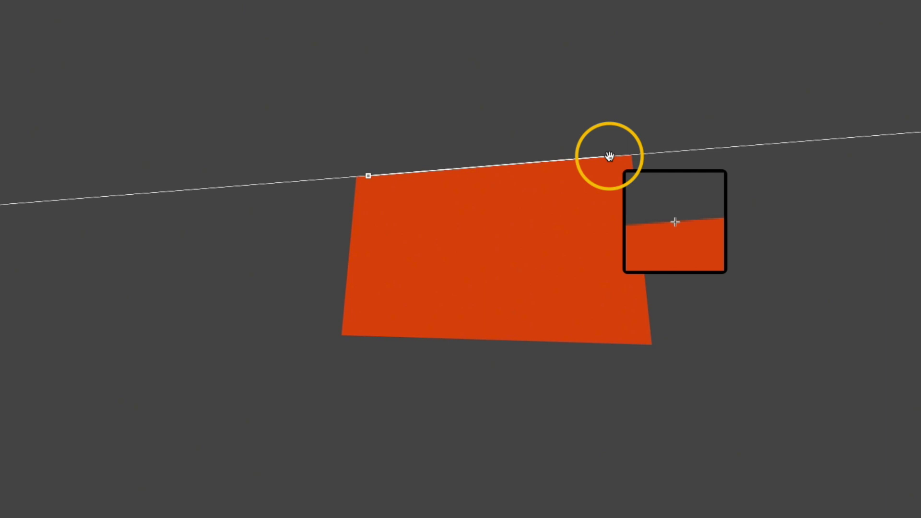
left_click(610, 156)
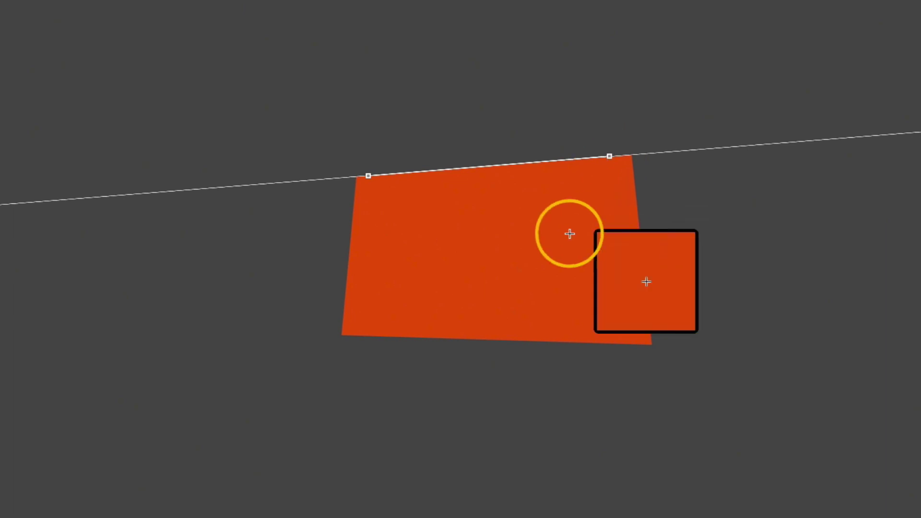
left_click(354, 335)
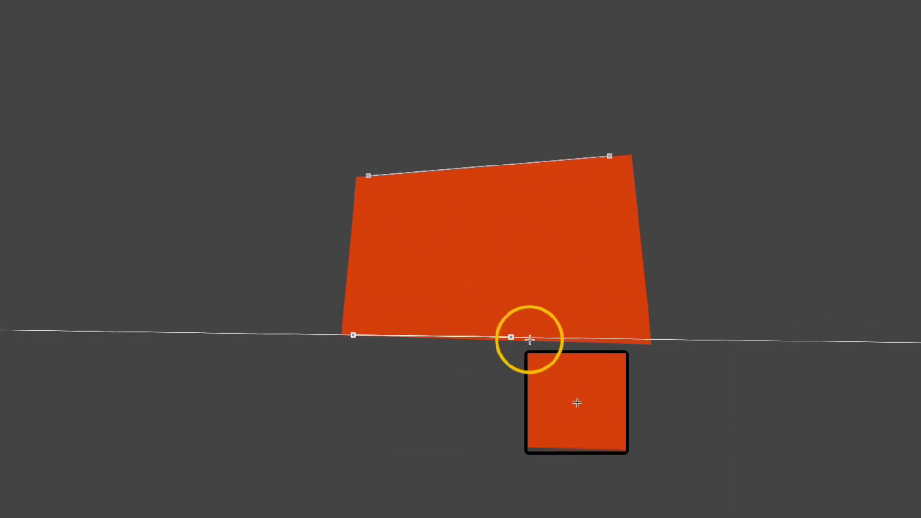
Step: Finish the bottom guide and add a vertical guide down the shape's left edge
left_click(625, 343)
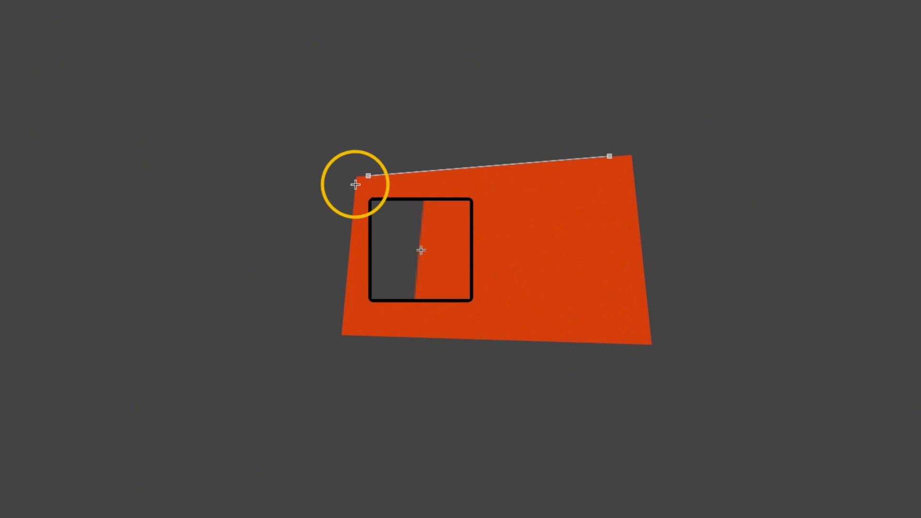
left_click_drag(355, 185, 349, 246)
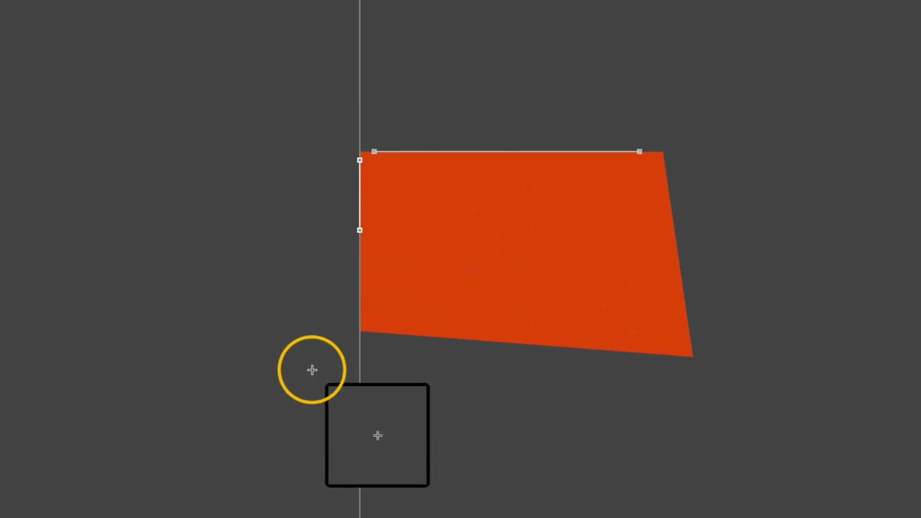
left_click(375, 333)
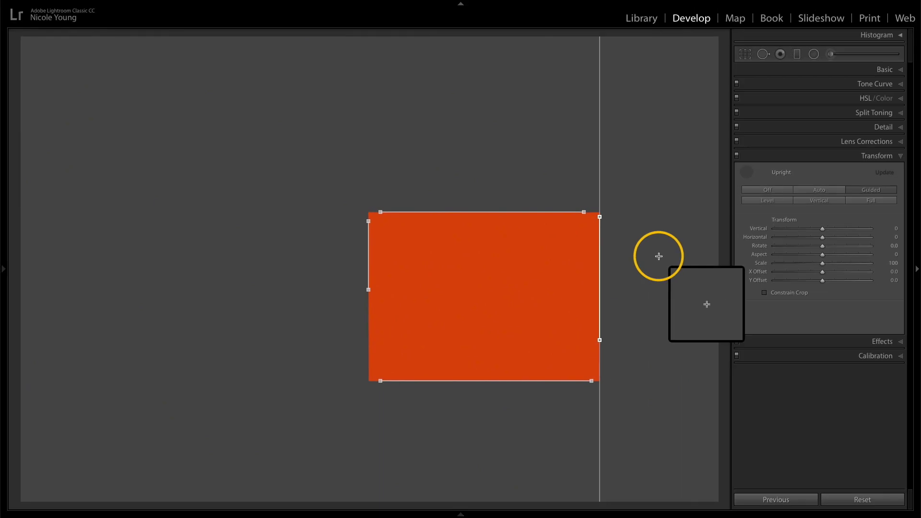
Step: Hide the guides and switch the Transform correction off and on twice to compare
left_click(746, 172)
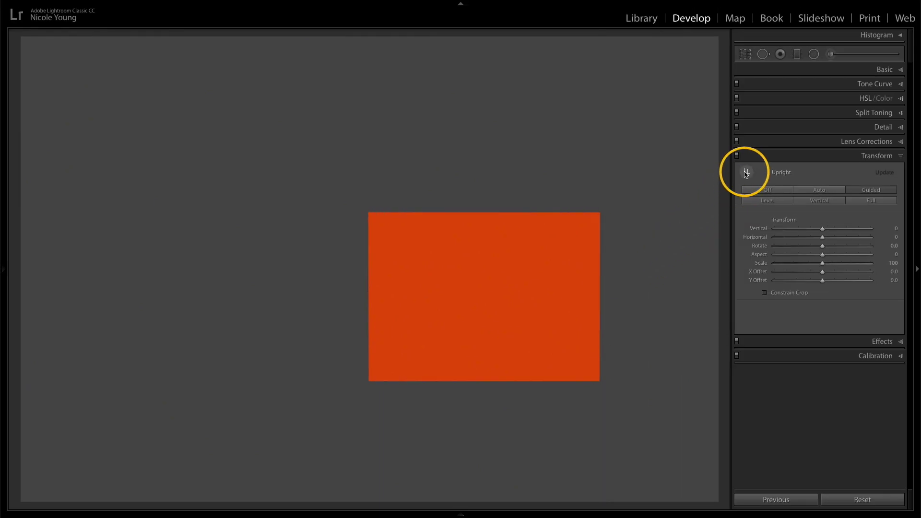
left_click(738, 156)
left_click(737, 156)
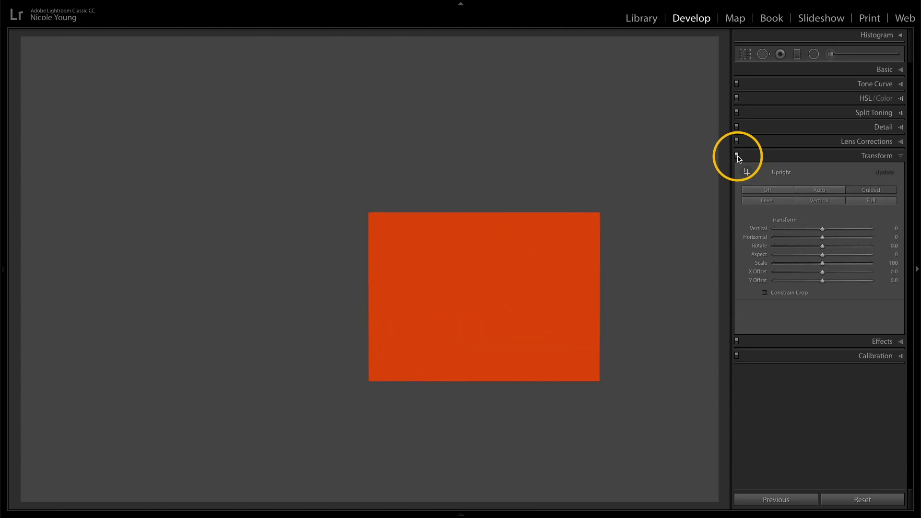
left_click(737, 156)
left_click(738, 156)
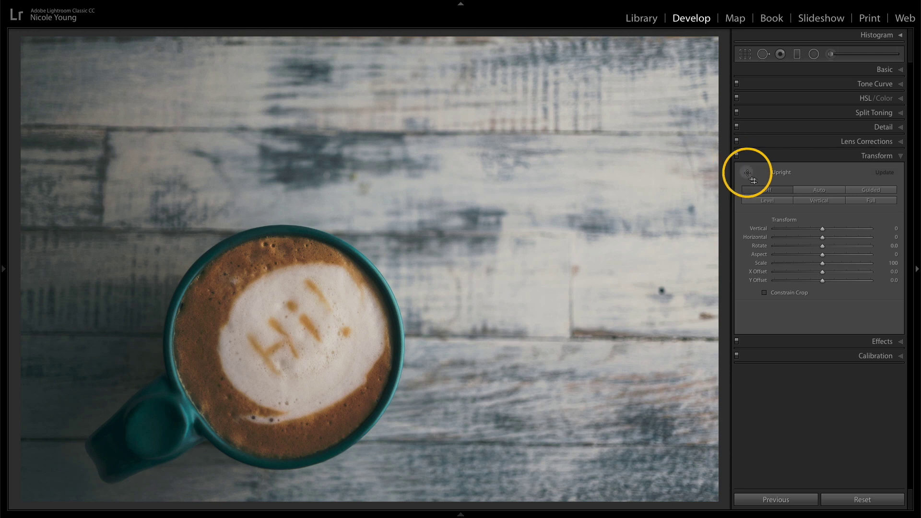
Step: Draw two horizontal Guided Upright guides along the upper and lower wooden board lines
left_click(747, 173)
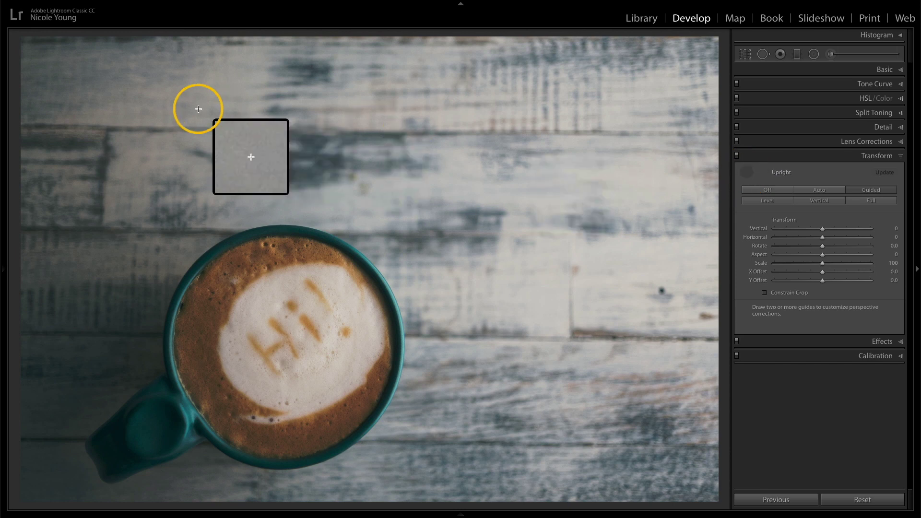
left_click_drag(75, 126, 676, 134)
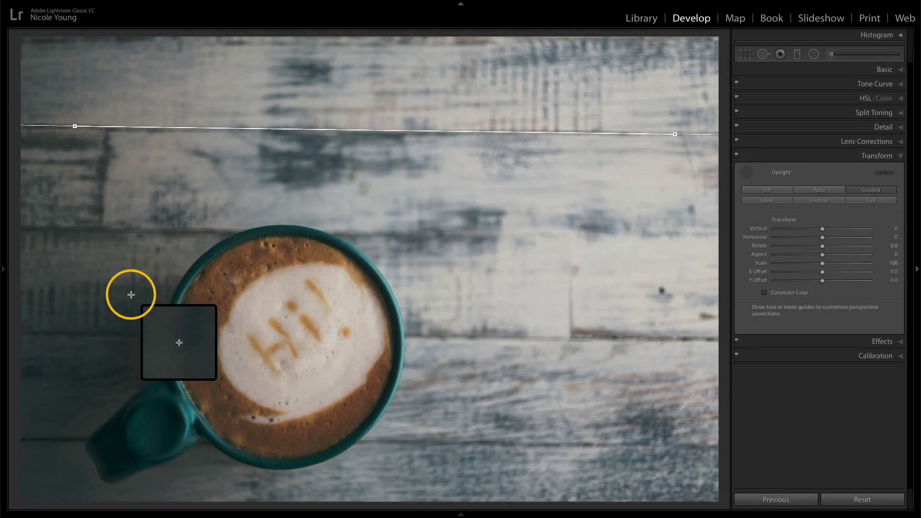
left_click_drag(45, 333, 699, 340)
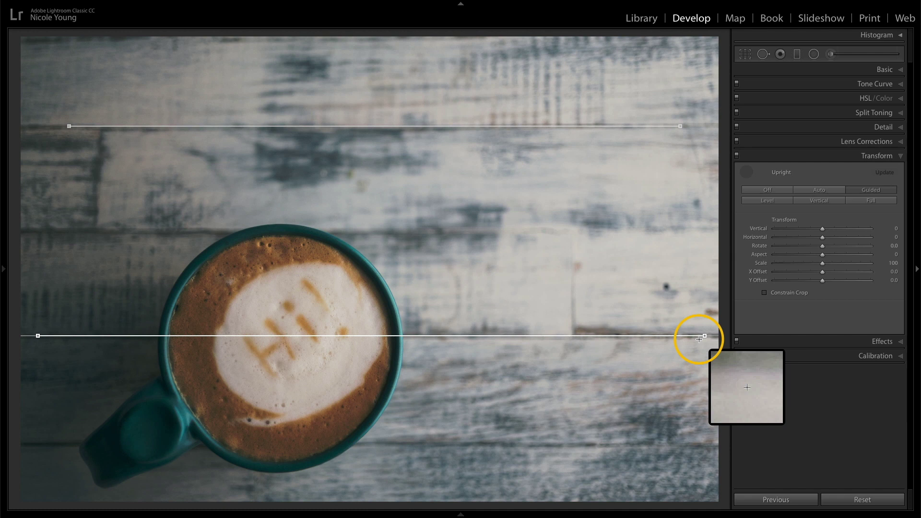
left_click_drag(699, 340, 700, 339)
left_click(746, 170)
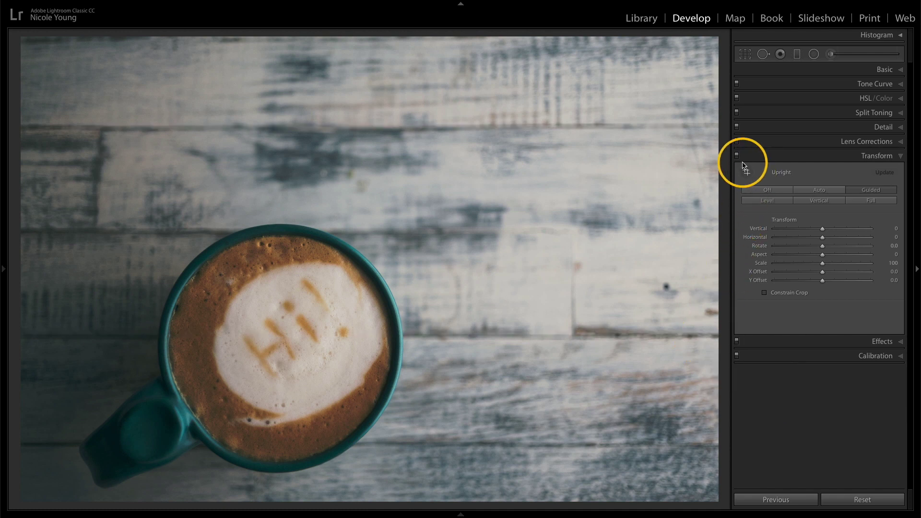
left_click(737, 156)
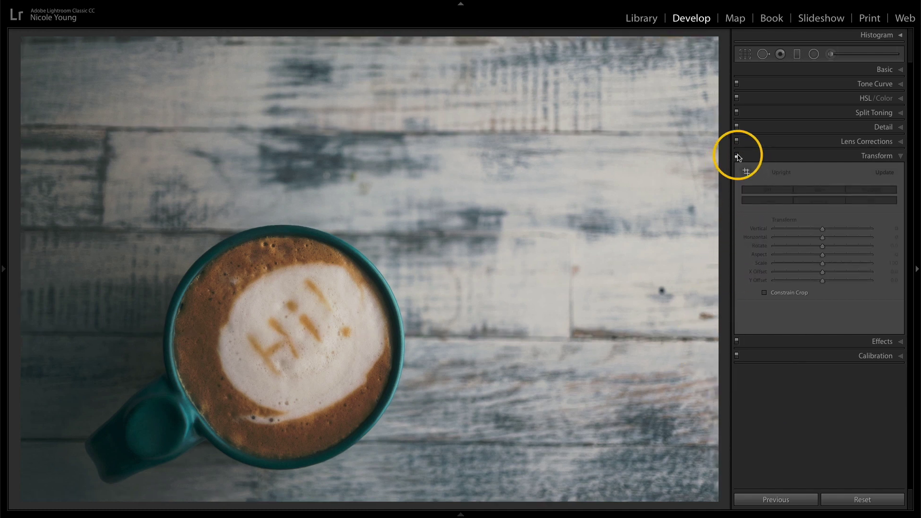
left_click(737, 156)
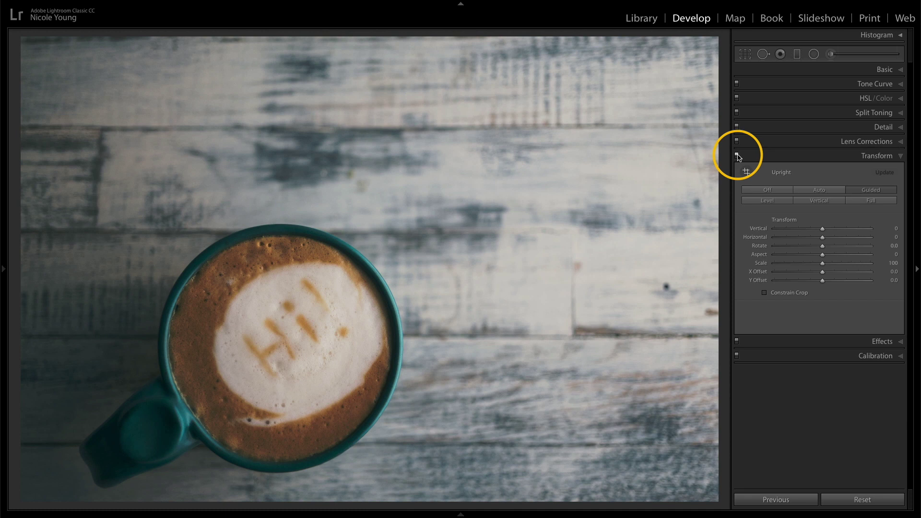
Step: Go to the boots photo and draw guides along the white rail's bottom and top edges
key("Right")
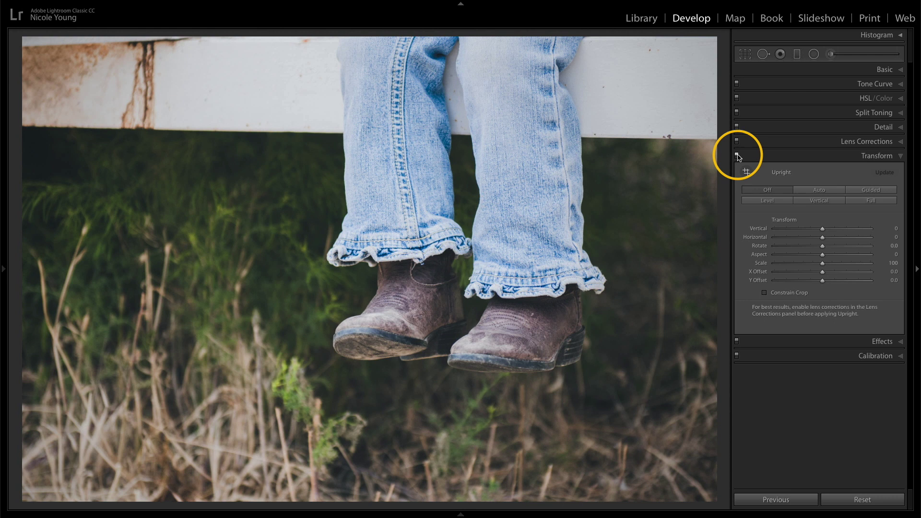
left_click(746, 172)
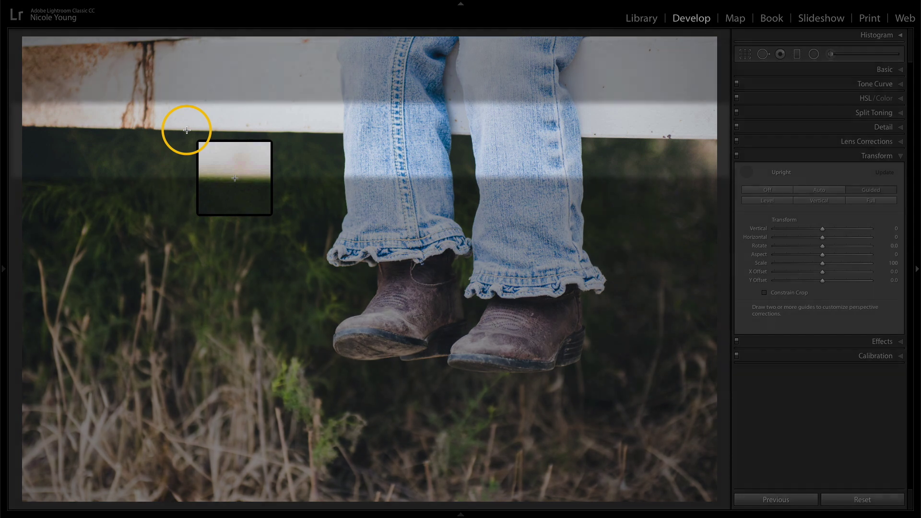
left_click_drag(187, 130, 698, 140)
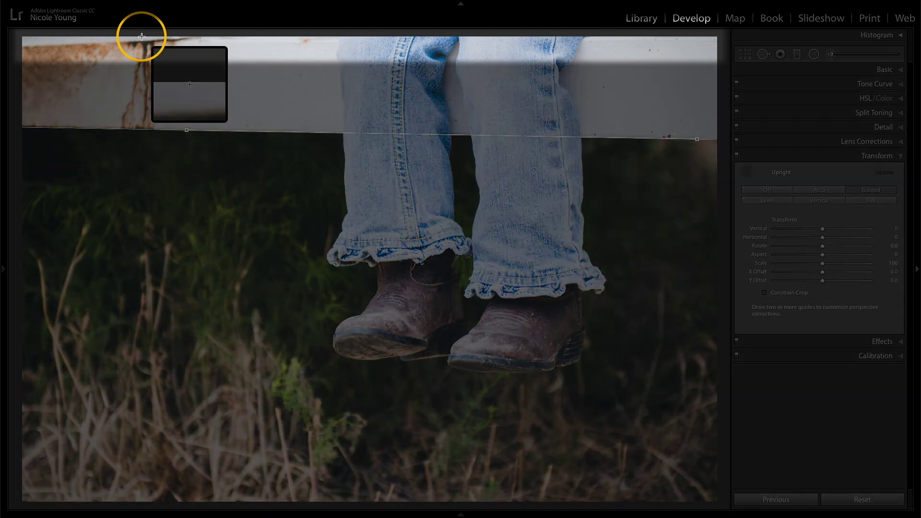
left_click_drag(141, 36, 665, 36)
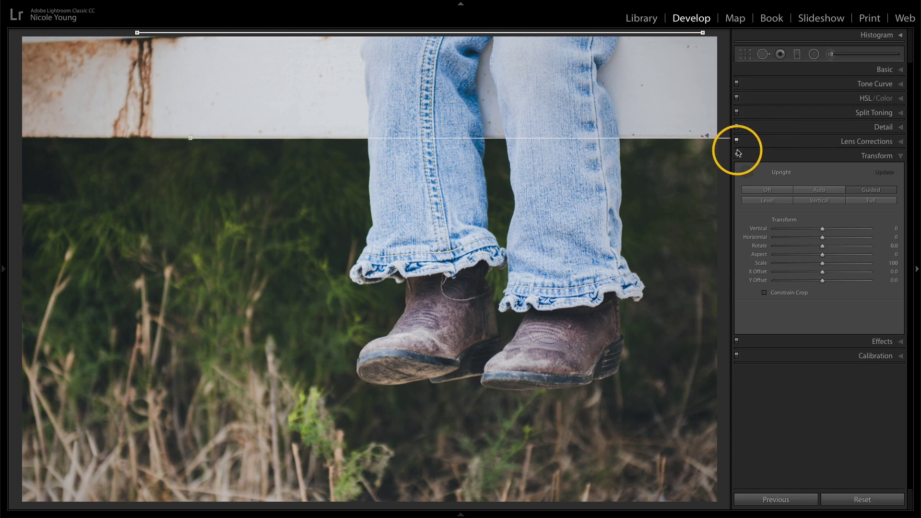
Step: Hide the guides and switch the transform off and back on to compare with the original
left_click(747, 171)
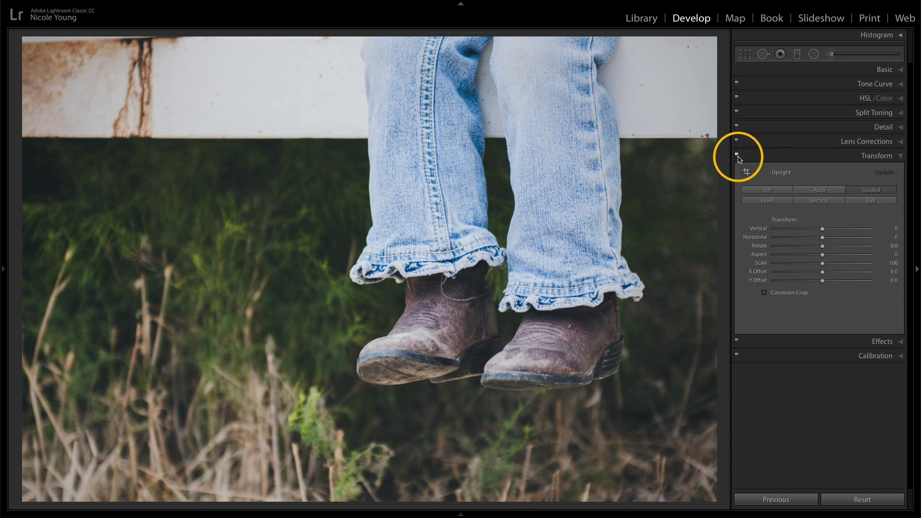
left_click(738, 158)
left_click(738, 157)
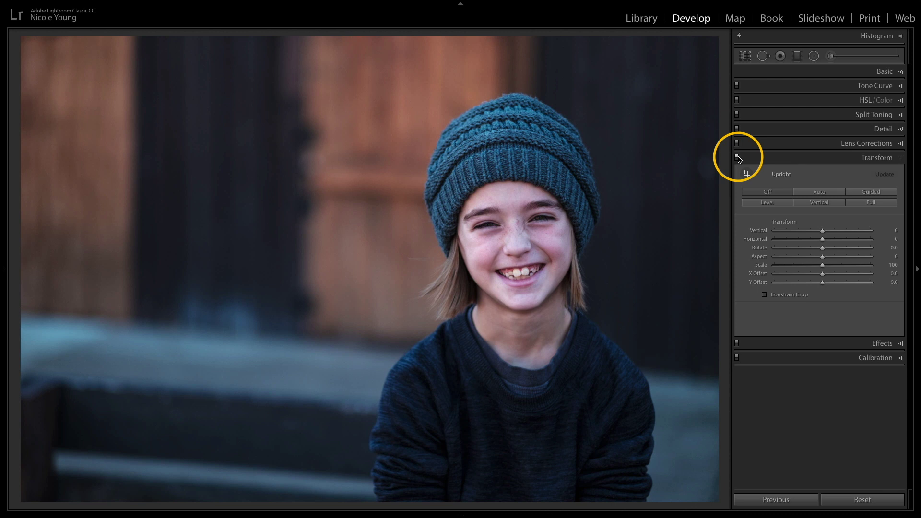
Step: Draw two horizontal guides along the background ledges and two vertical guides along door edges
left_click(746, 174)
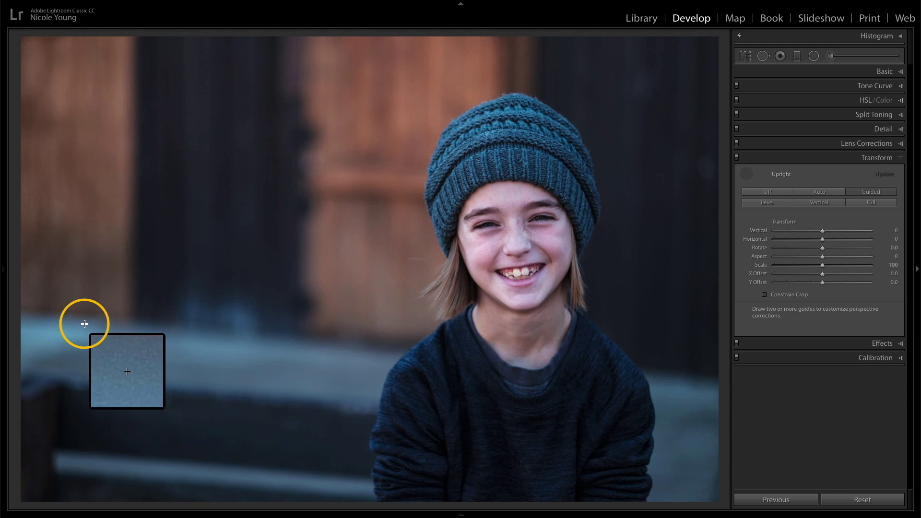
left_click_drag(78, 325, 486, 363)
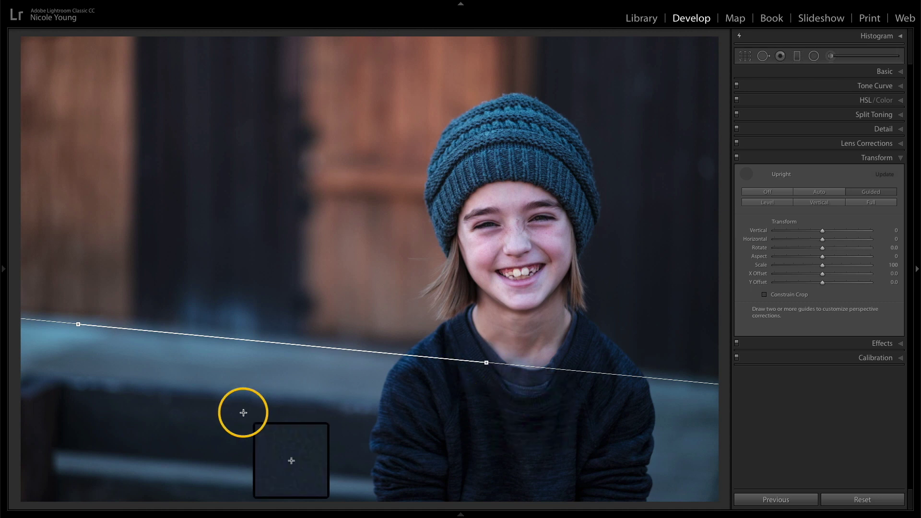
left_click_drag(66, 389, 370, 415)
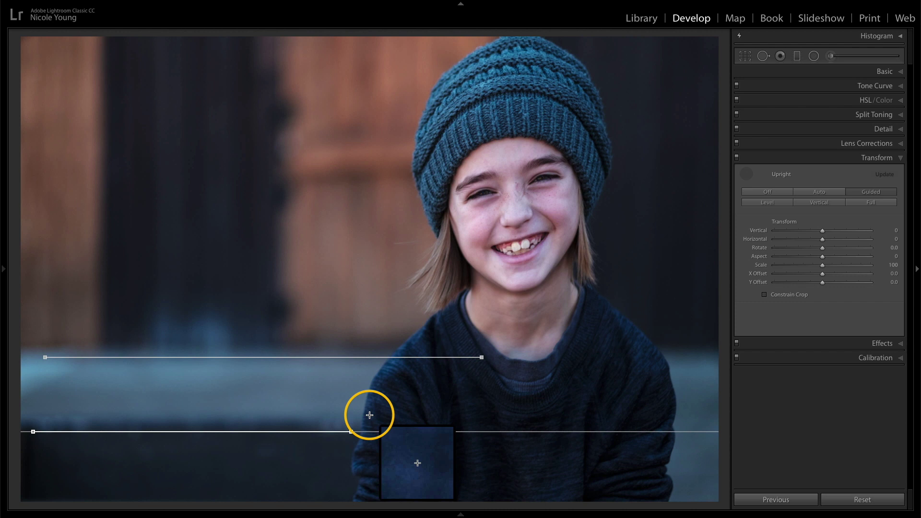
left_click_drag(108, 58, 104, 170)
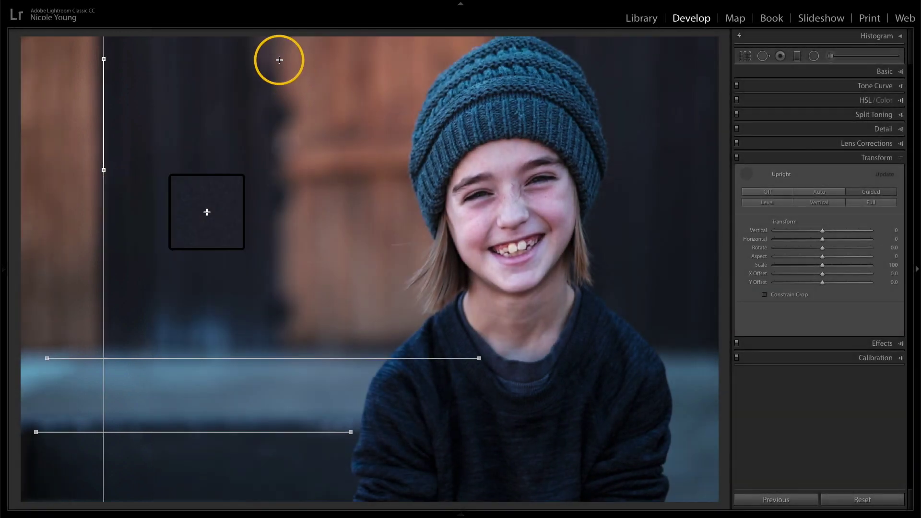
left_click_drag(270, 52, 270, 152)
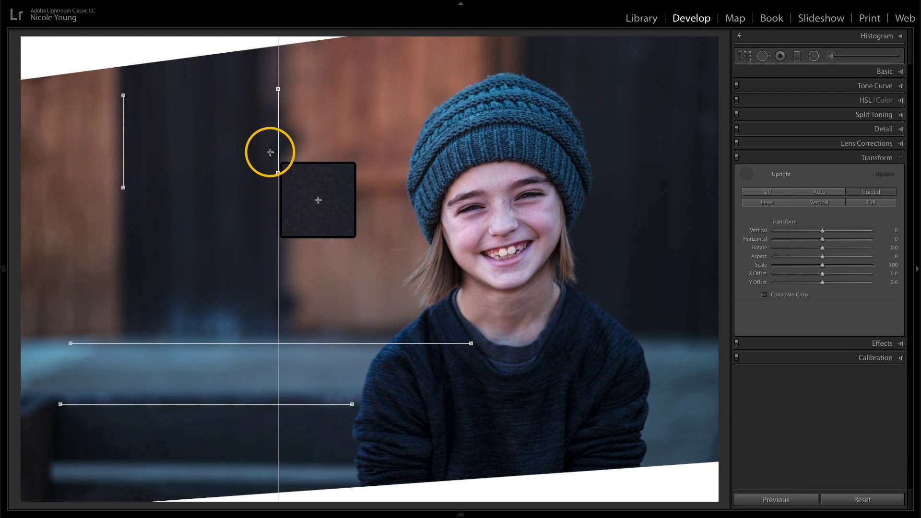
Step: Switch the Transform correction off and on twice to compare before and after
left_click(738, 159)
left_click(738, 158)
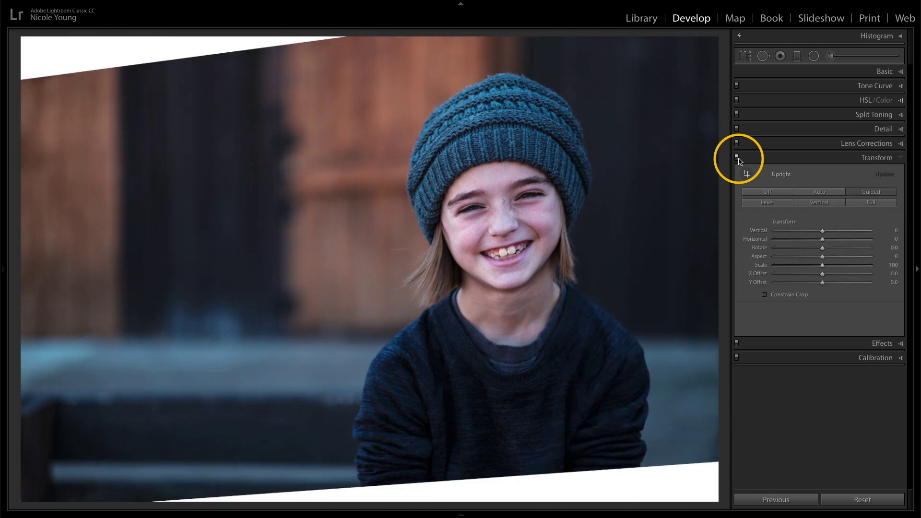
left_click(738, 158)
left_click(738, 158)
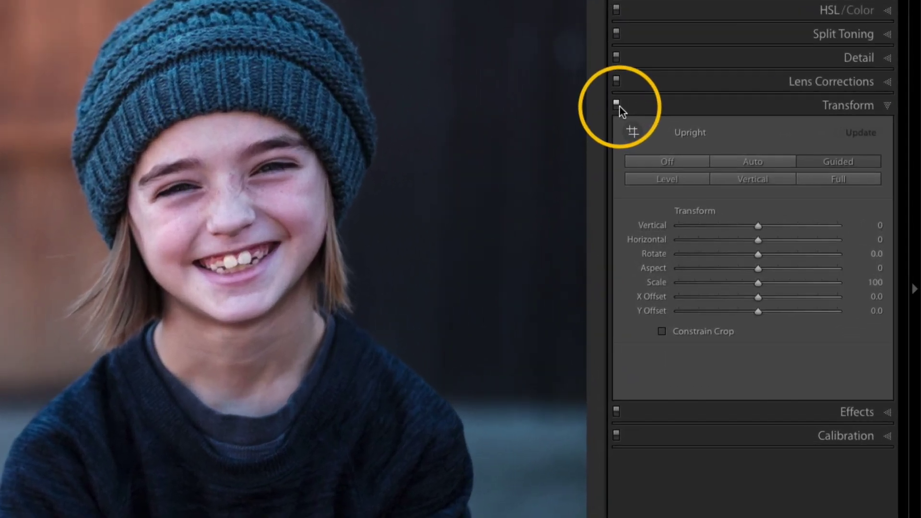
Step: Alt-reset the transform, then redraw one ledge guide and one vertical door-edge guide
key("alt")
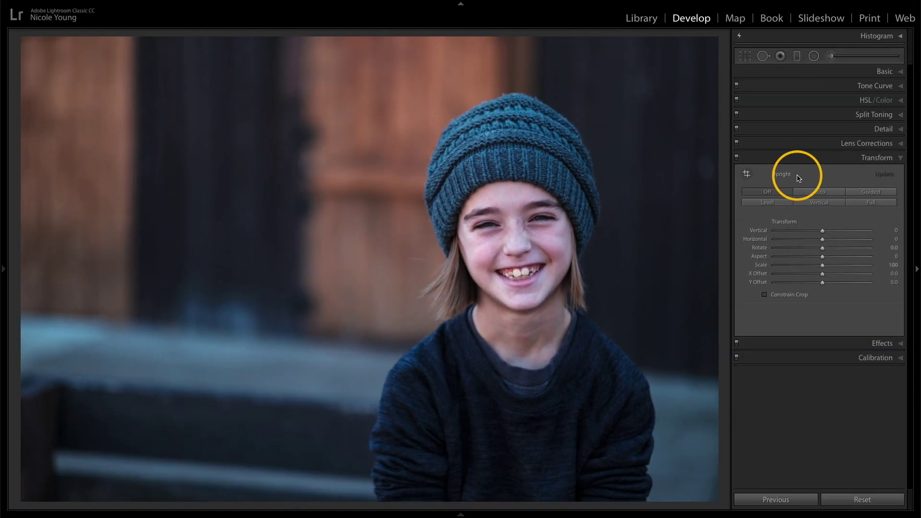
left_click(747, 174)
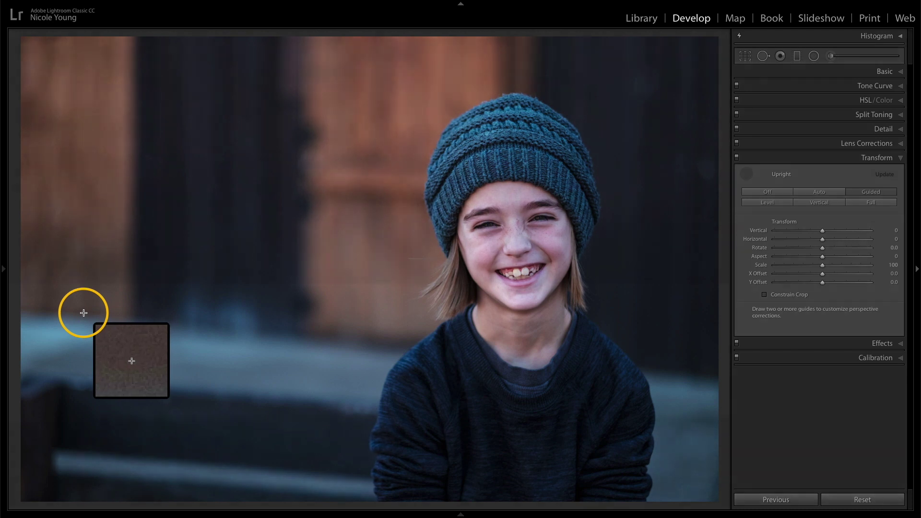
left_click_drag(83, 312, 422, 346)
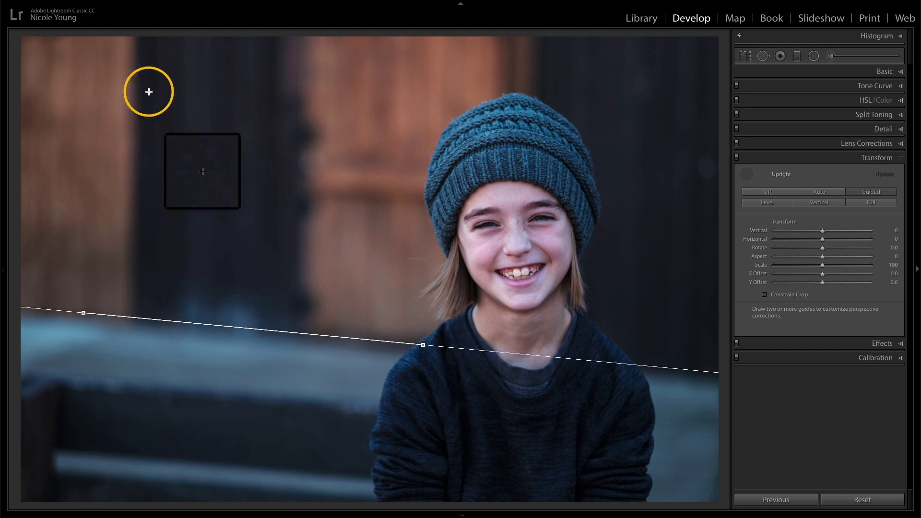
left_click_drag(135, 43, 136, 184)
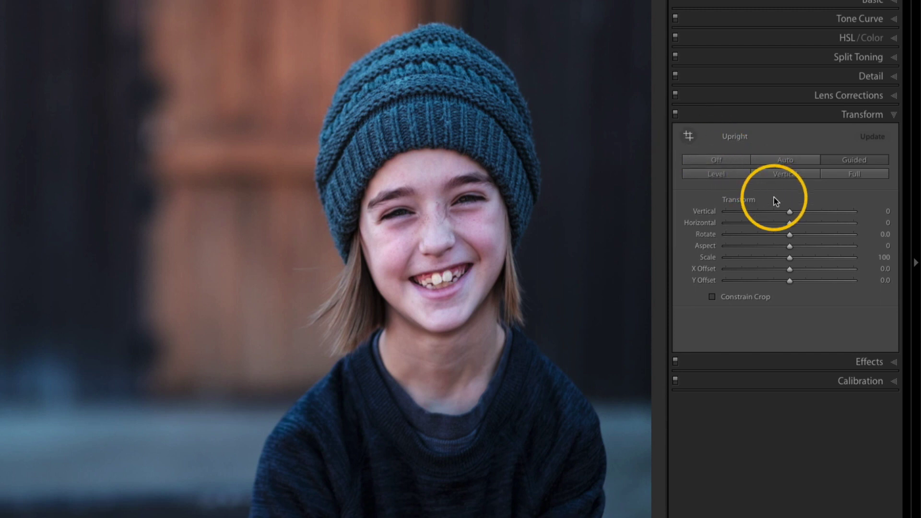
Step: Narrow the photo with Aspect around -39, switching the transform off and on to compare
mouse_move(790, 243)
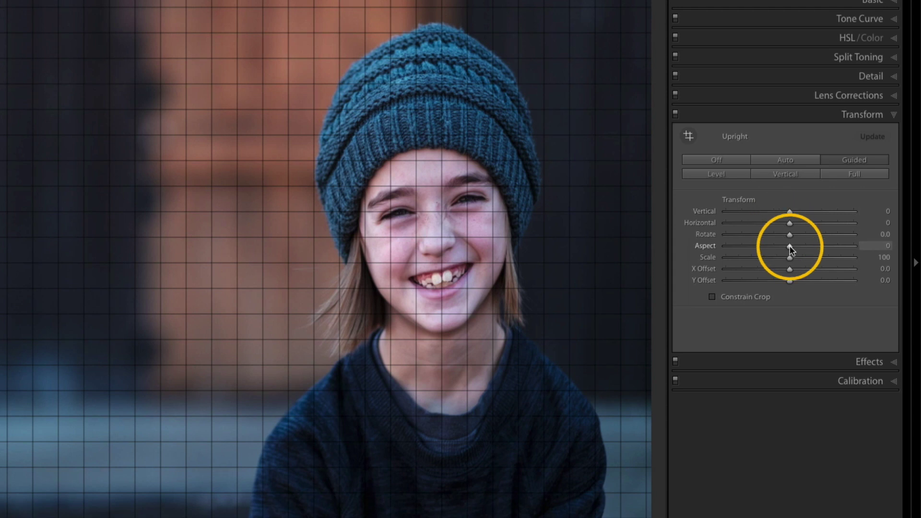
left_click_drag(791, 249, 767, 251)
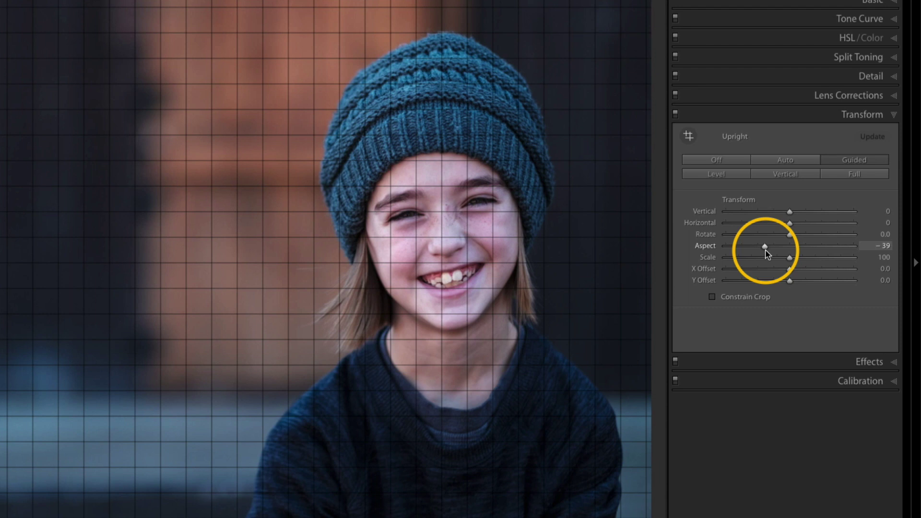
left_click_drag(767, 254, 766, 253)
left_click(676, 115)
left_click(675, 116)
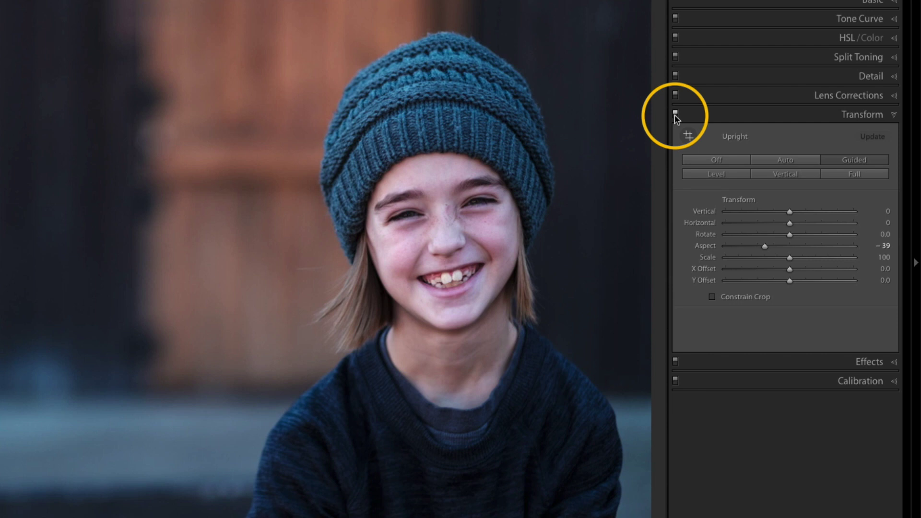
left_click(675, 115)
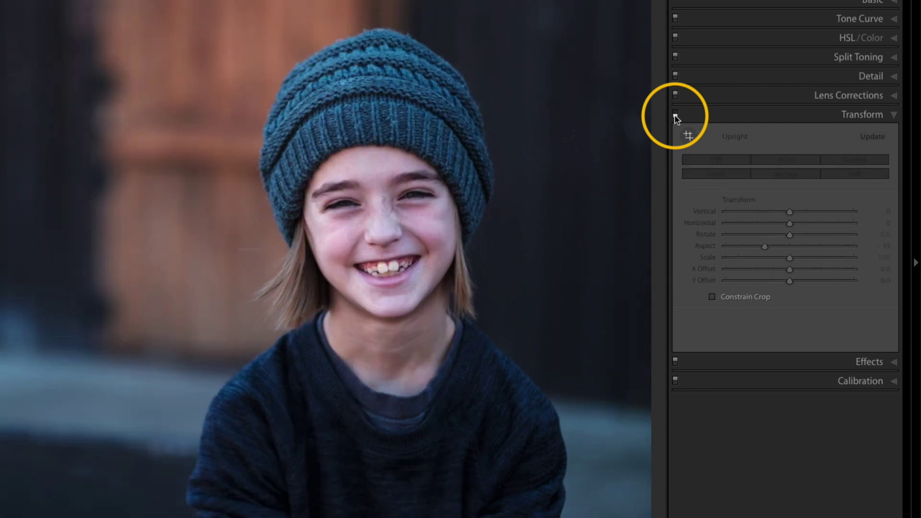
left_click(675, 115)
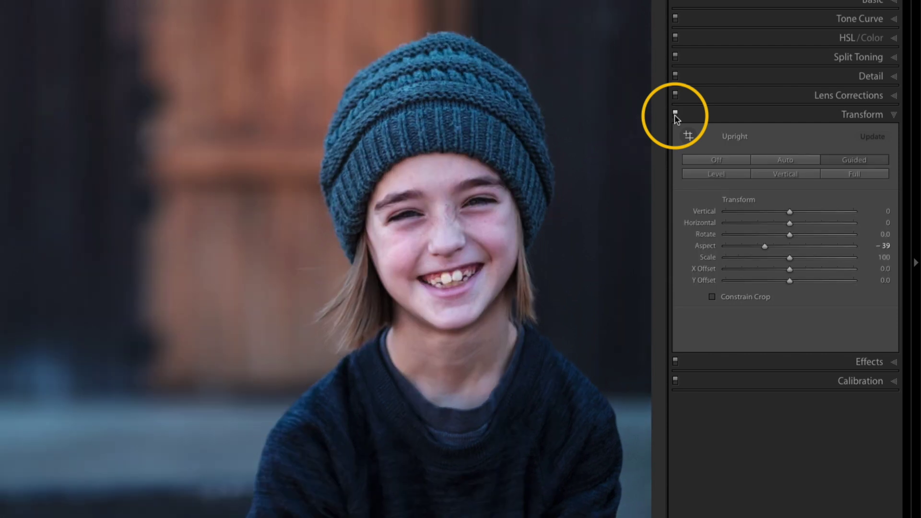
Step: Push Aspect to -50 and compare against the original again
left_click(765, 246)
left_click_drag(765, 246, 755, 247)
left_click(676, 114)
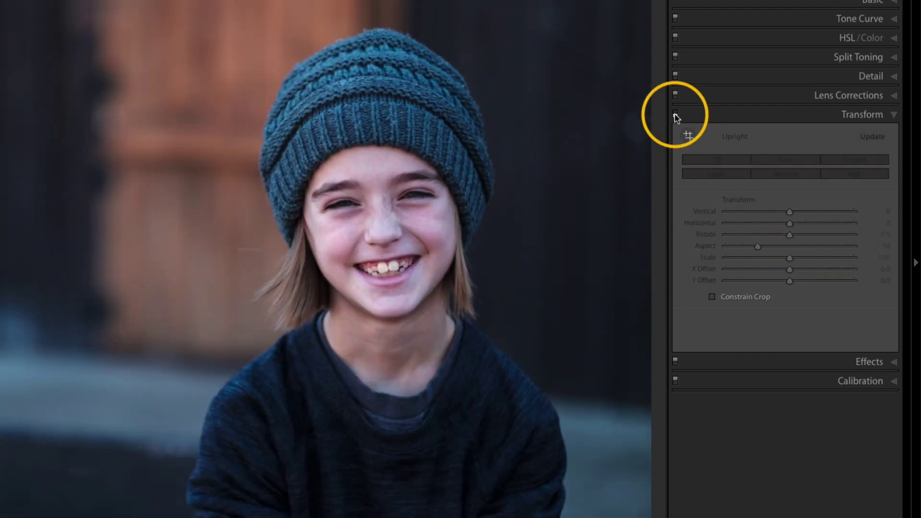
left_click(675, 114)
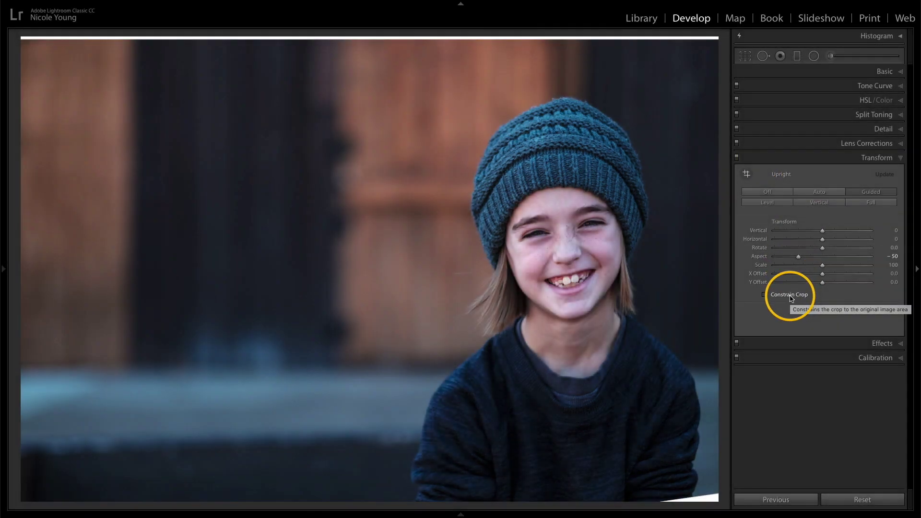
Step: Turn on Constrain Crop so the white edges from the transform are cropped away
left_click(791, 298)
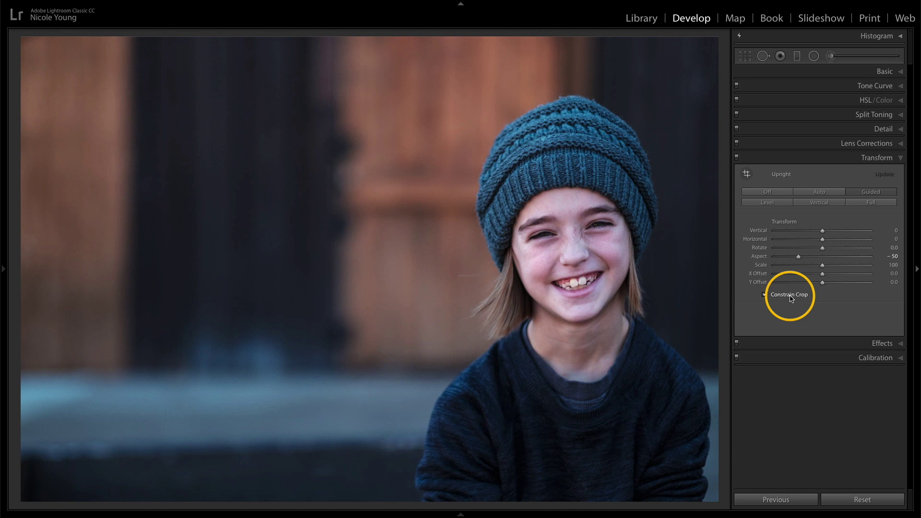
Step: Crop tighter from the top-left corner and left edge, recenter the child, and apply
key("r")
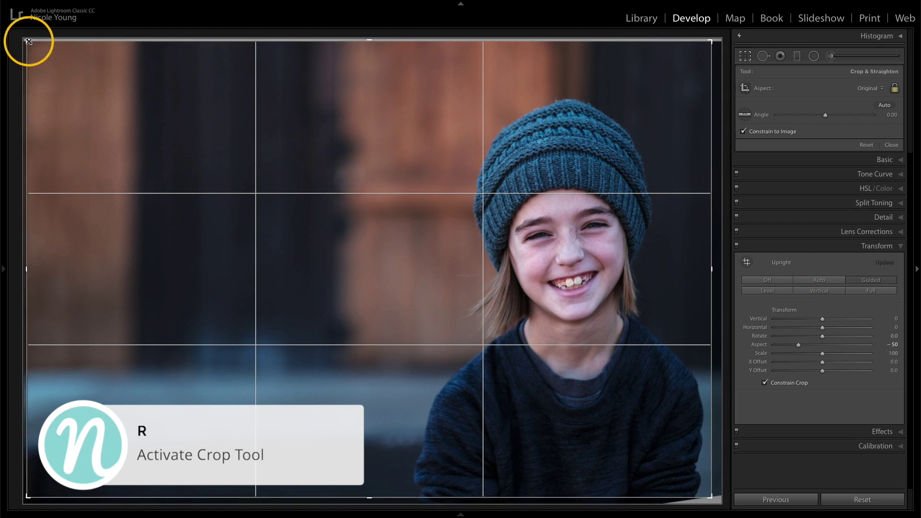
left_click_drag(30, 42, 65, 59)
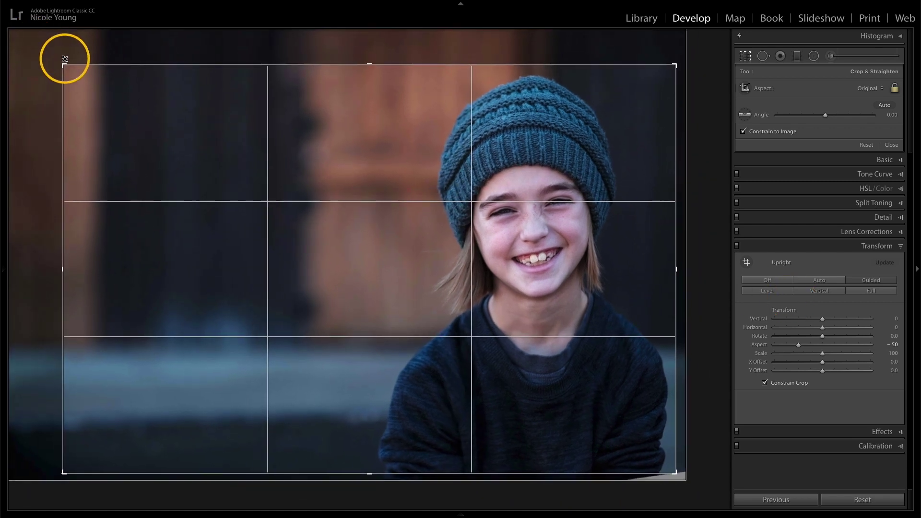
left_click_drag(413, 123, 393, 135)
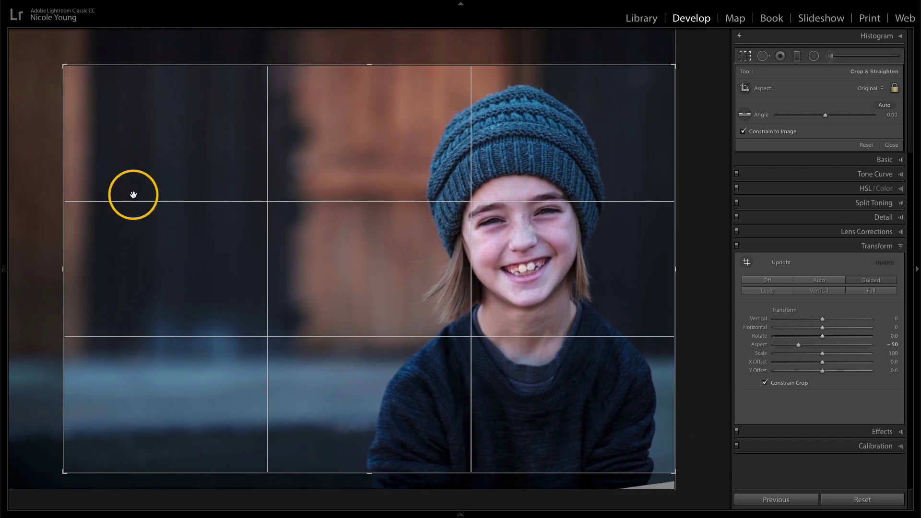
left_click_drag(63, 261, 78, 261)
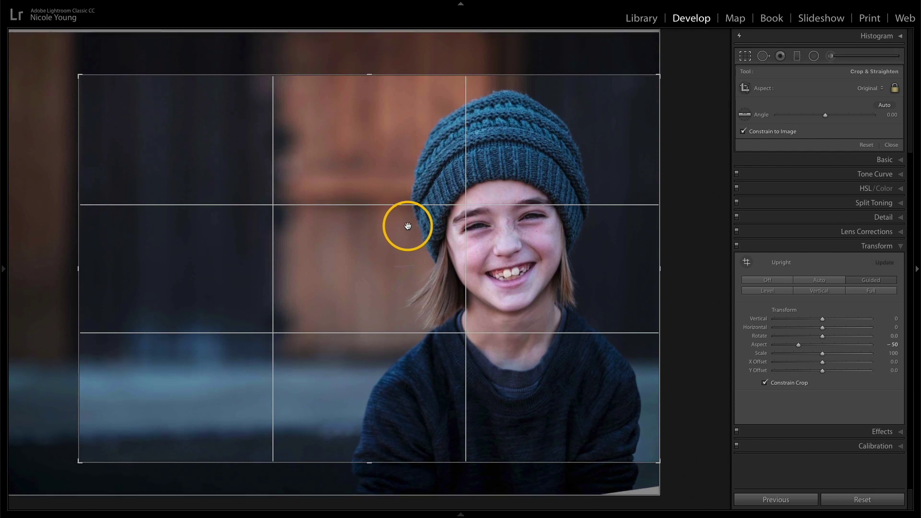
key("Return")
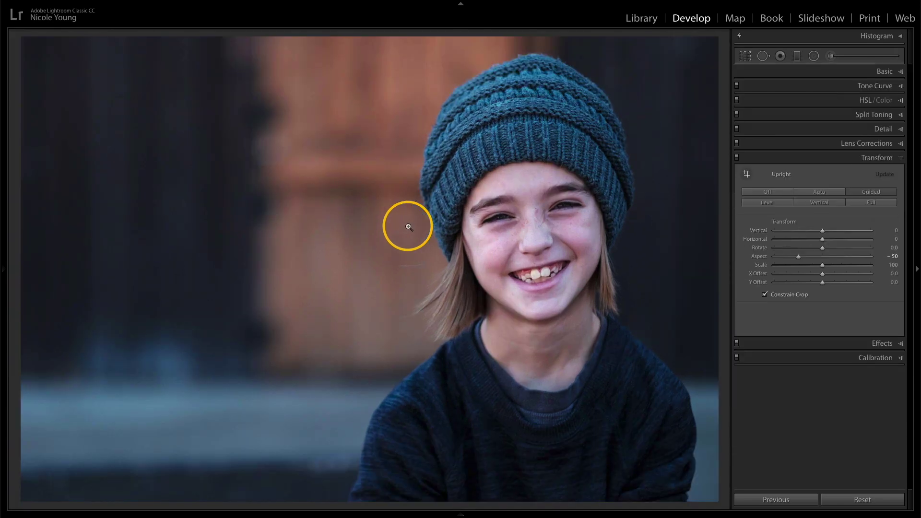